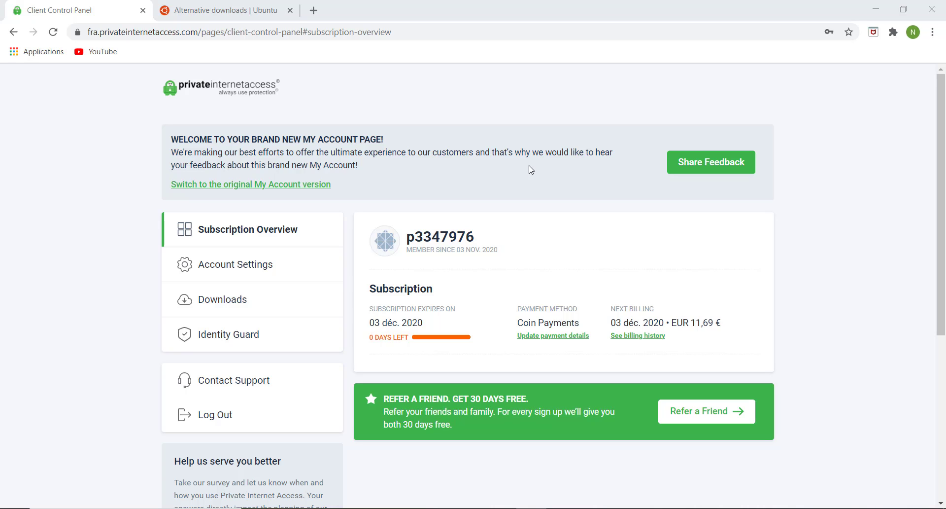
Step: Review the account's Downloads page from the desktop apps to the SOCKS entry under VPN Settings, and return to the subscription overview
{"action": "left_click", "coordinate": [222, 299]}
{"action": "scroll", "coordinate": [510, 207], "scroll_direction": "down", "scroll_amount": 3}
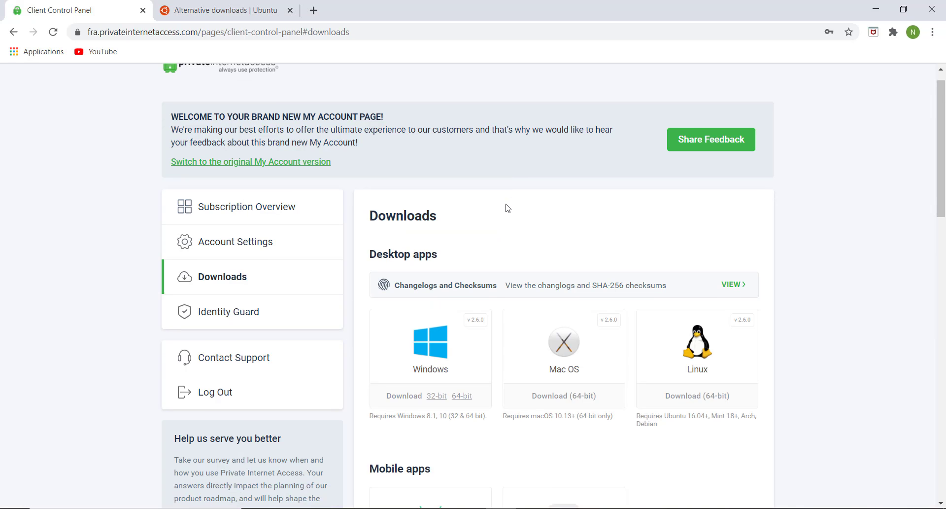
{"action": "scroll", "coordinate": [646, 259], "scroll_direction": "down", "scroll_amount": 7}
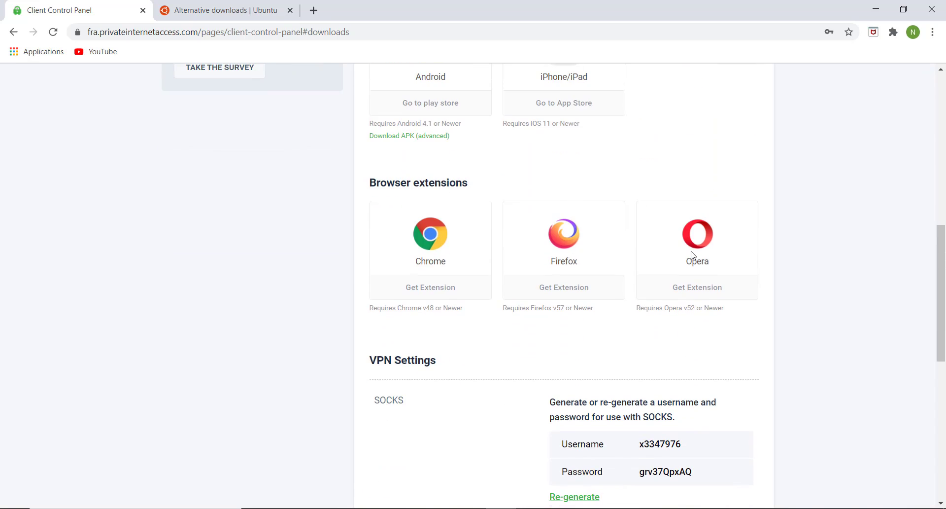
{"action": "scroll", "coordinate": [552, 202], "scroll_direction": "down", "scroll_amount": 4}
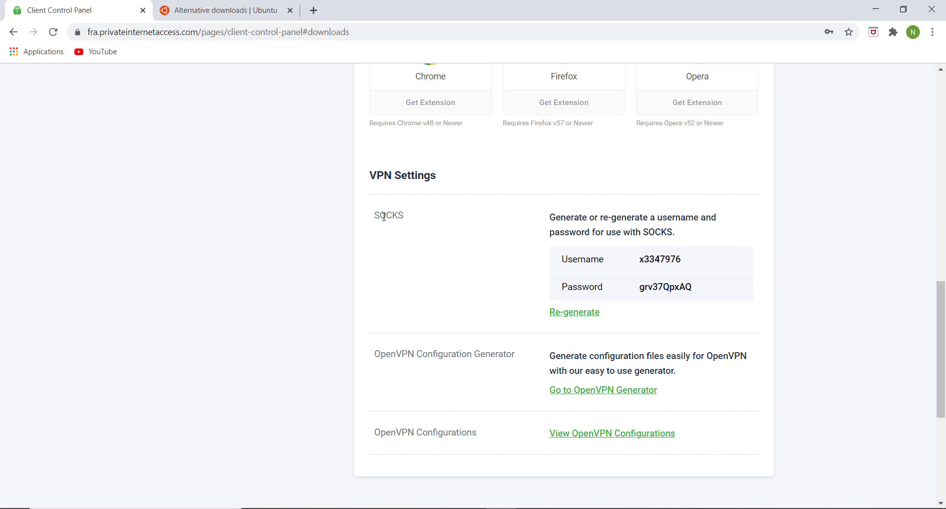
{"action": "left_click_drag", "start_coordinate": [372, 217], "coordinate": [466, 225]}
{"action": "scroll", "coordinate": [443, 368], "scroll_direction": "up", "scroll_amount": 14}
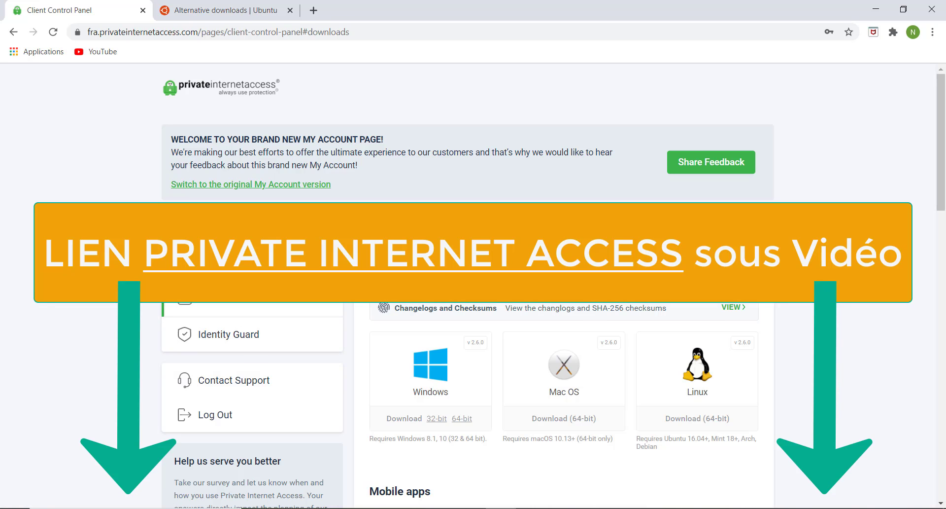
{"action": "left_click", "coordinate": [237, 231]}
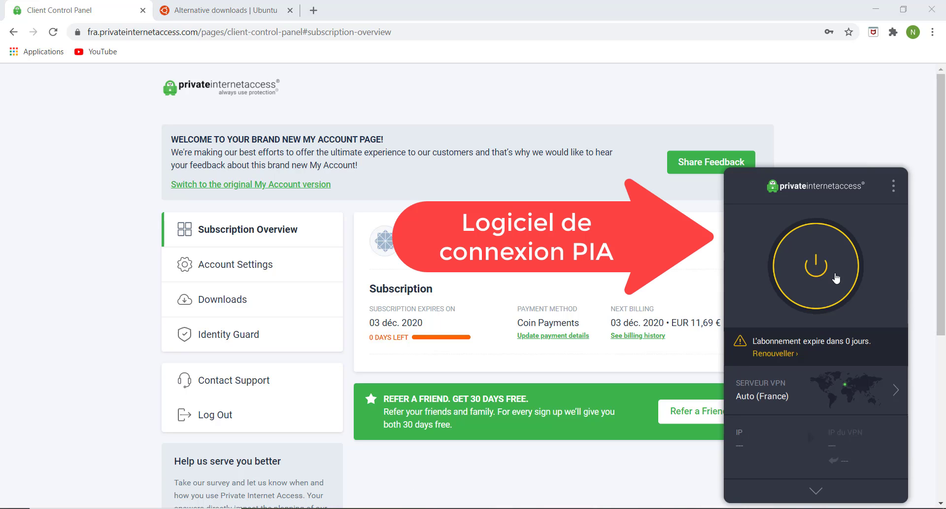
Step: Check the port forwarding request option in the VPN client's network preferences and close the settings
{"action": "left_click", "coordinate": [894, 187]}
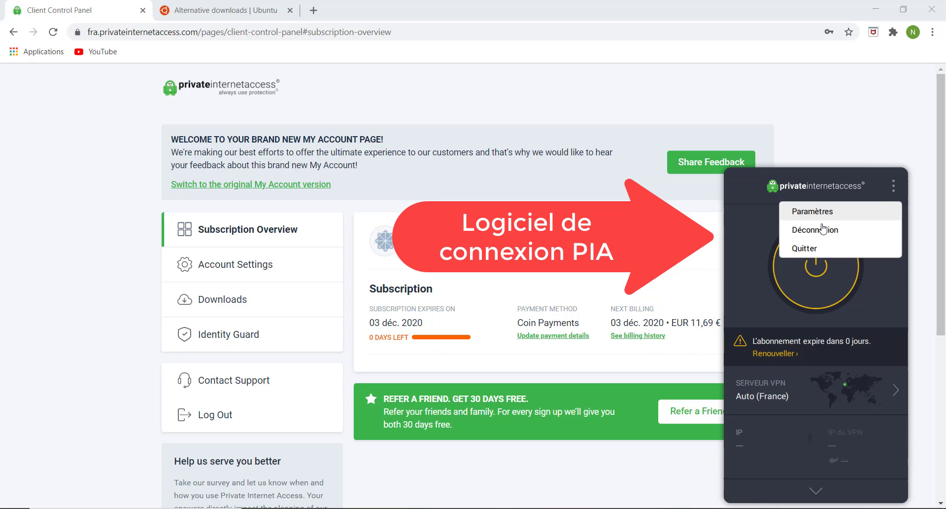
{"action": "left_click", "coordinate": [810, 212]}
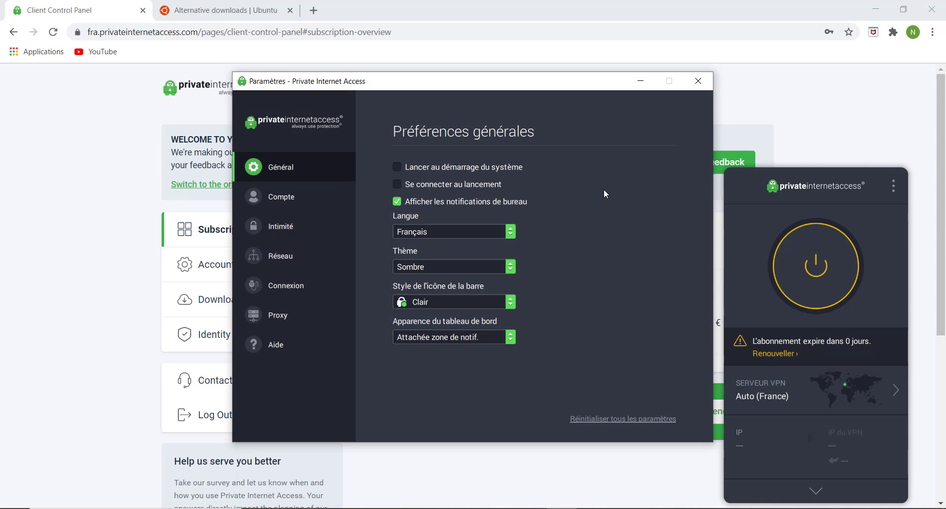
{"action": "left_click", "coordinate": [287, 260]}
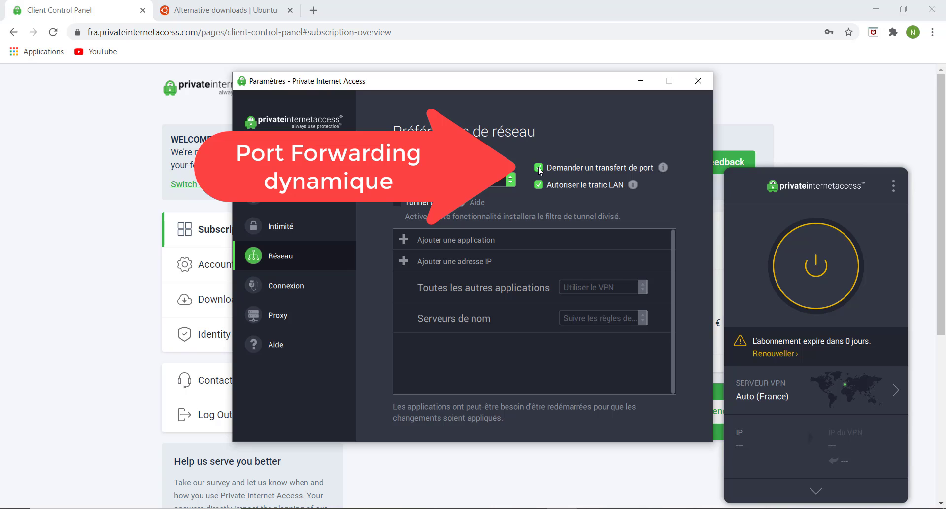
{"action": "mouse_move", "coordinate": [665, 167]}
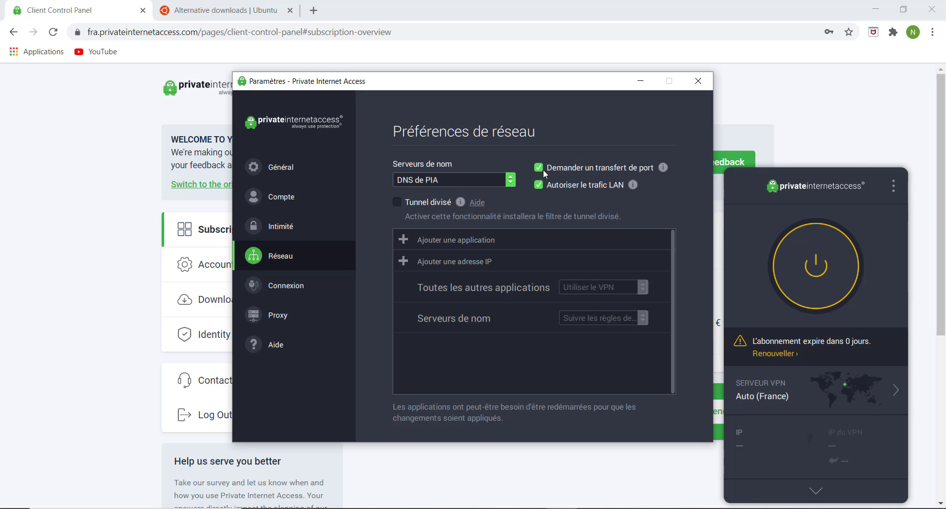
{"action": "left_click", "coordinate": [698, 81]}
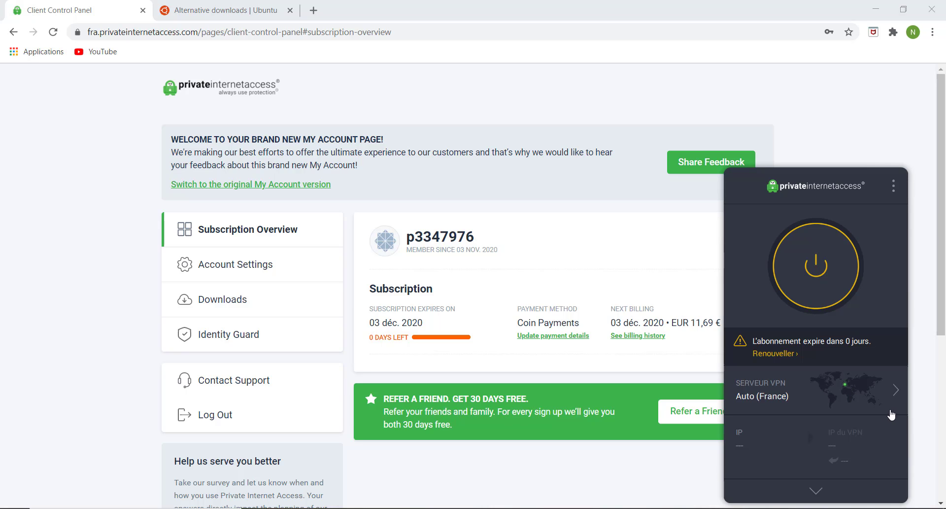
Step: Choose Pays-Bas as the VPN server and connect to it
{"action": "left_click", "coordinate": [897, 393]}
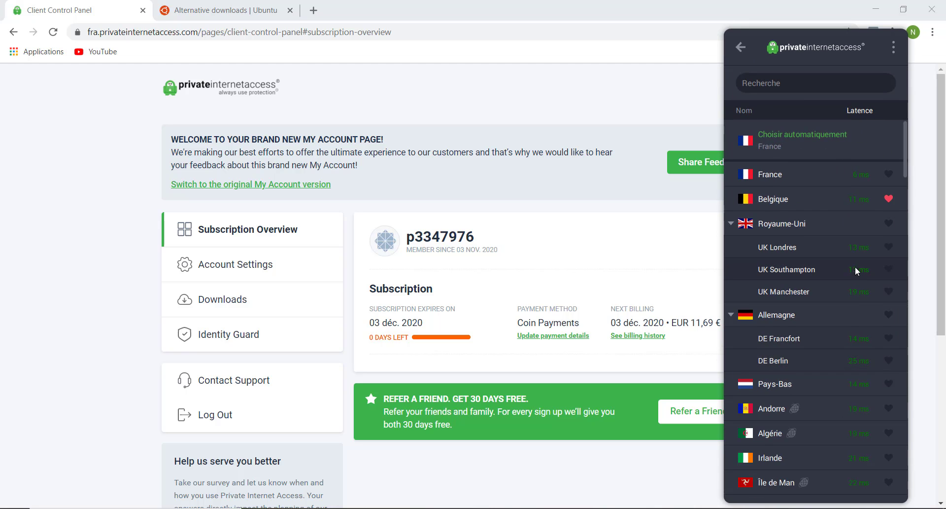
{"action": "scroll", "coordinate": [856, 266], "scroll_direction": "down", "scroll_amount": 5}
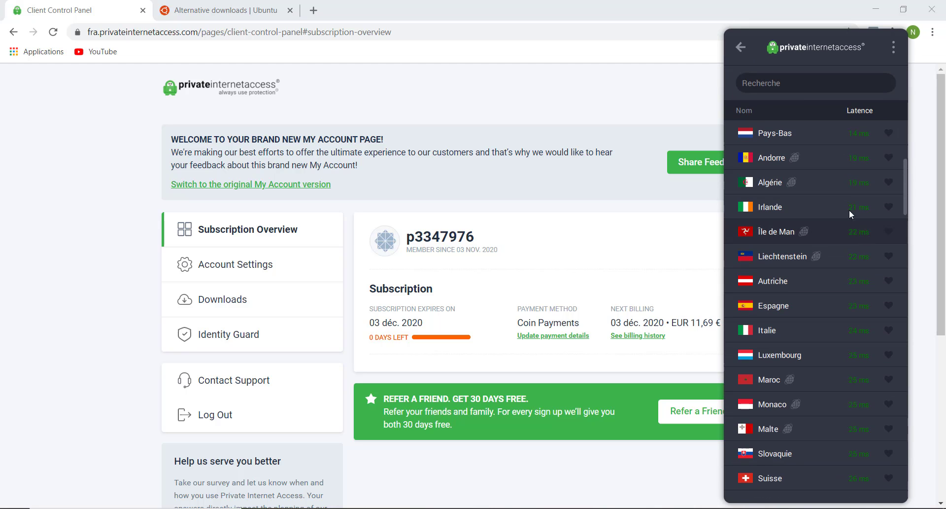
{"action": "left_click", "coordinate": [792, 134]}
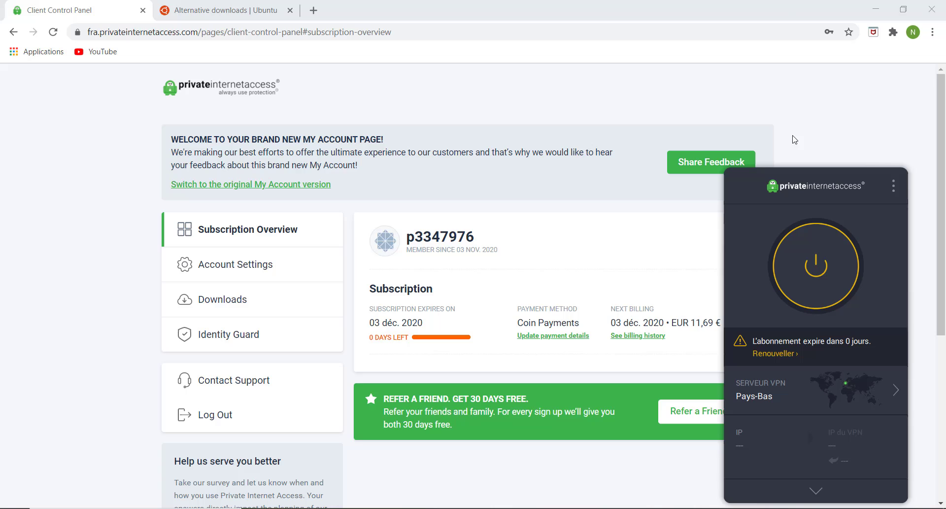
{"action": "left_click", "coordinate": [814, 266]}
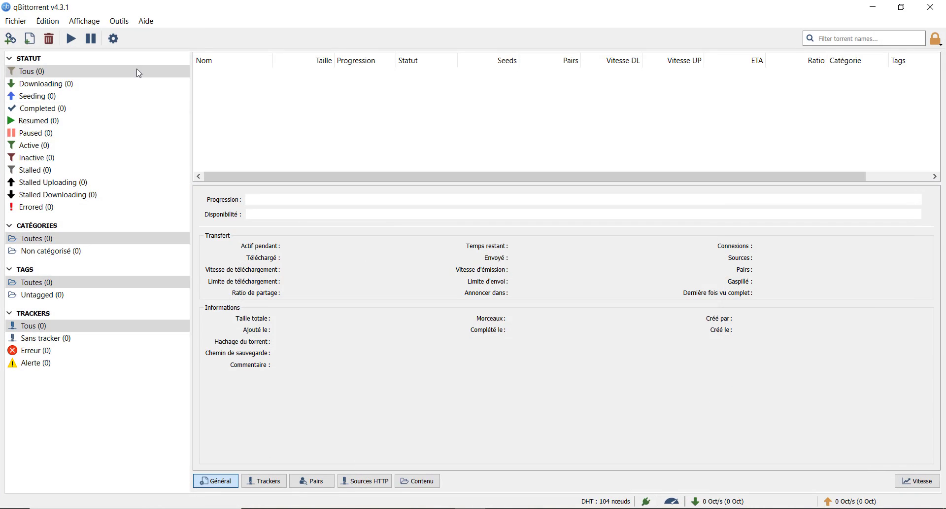
Step: Set the incoming connections port to 39482 in qBittorrent's connection options
{"action": "left_click", "coordinate": [119, 27]}
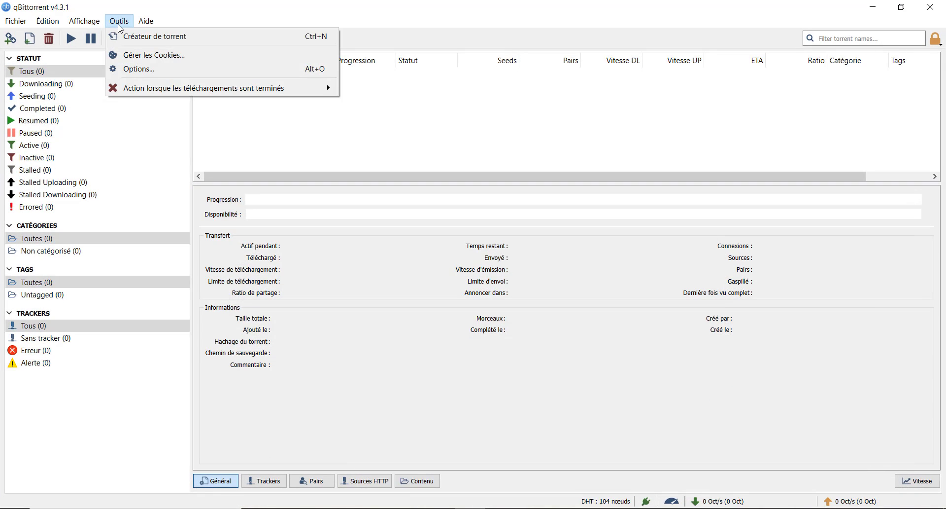
{"action": "left_click", "coordinate": [131, 68]}
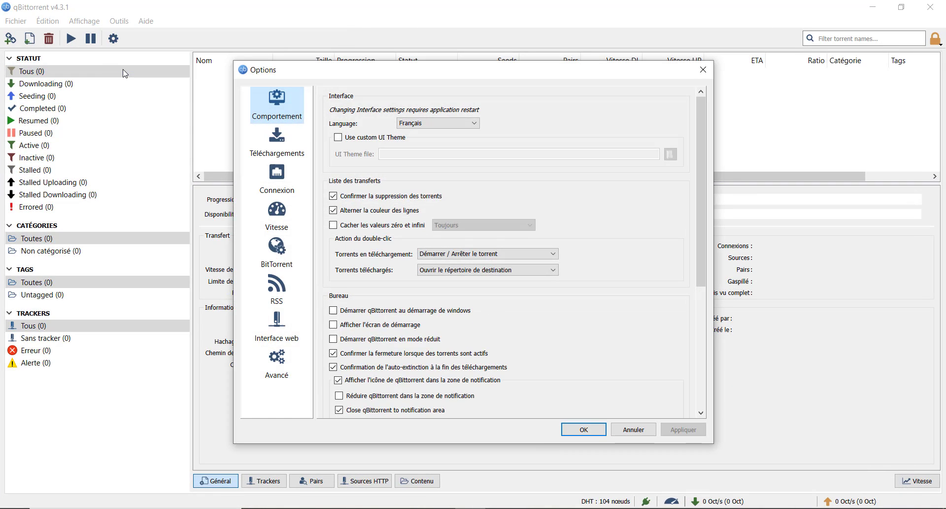
{"action": "left_click", "coordinate": [278, 189]}
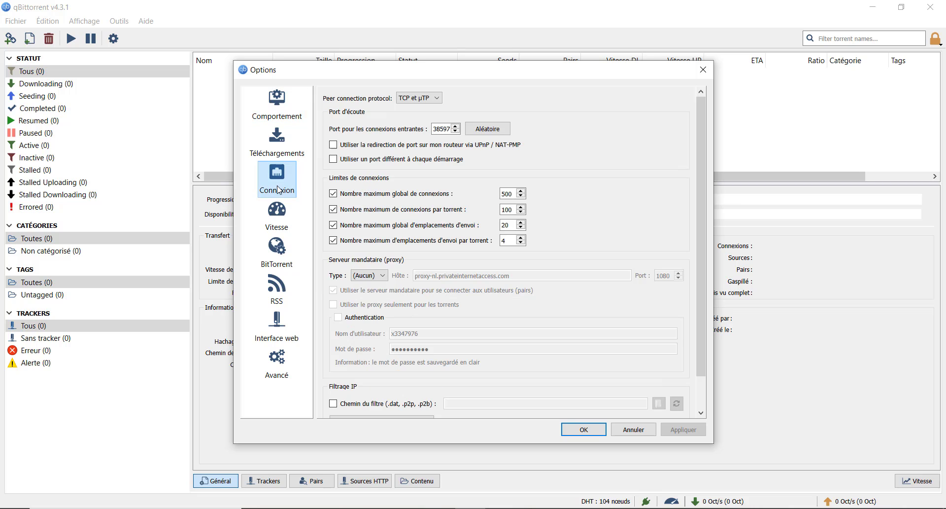
{"action": "double_click", "coordinate": [440, 129]}
{"action": "type", "text": "3"}
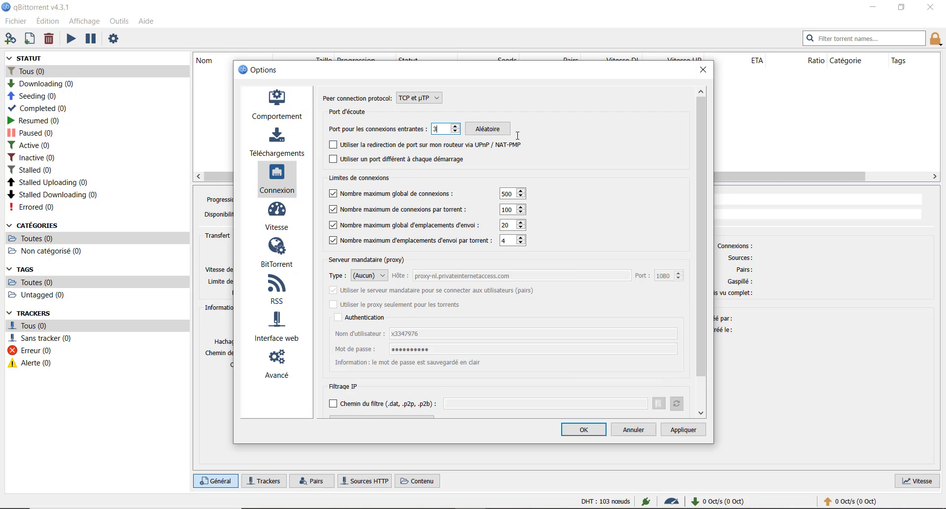
{"action": "type", "text": "9482"}
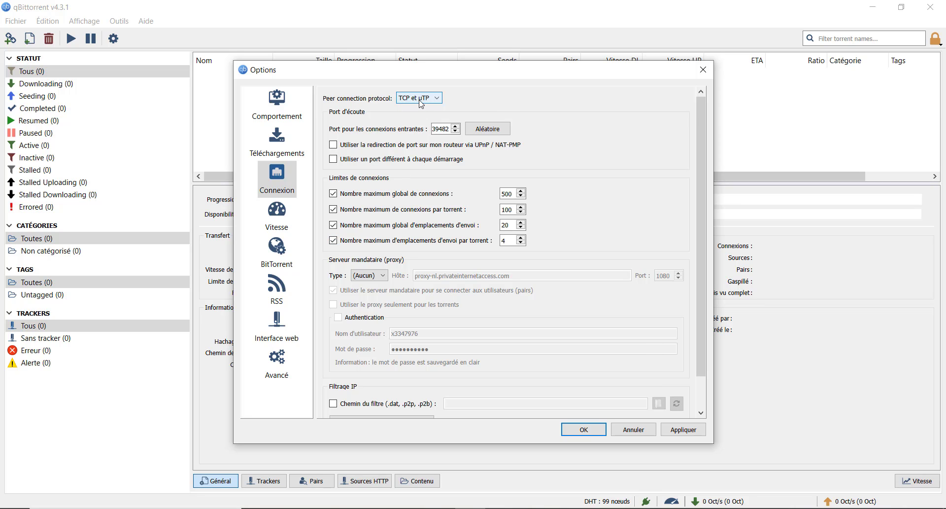
Step: Review the BitTorrent privacy options, including encryption and anonymous mode, and apply and close the options
{"action": "left_click", "coordinate": [286, 255]}
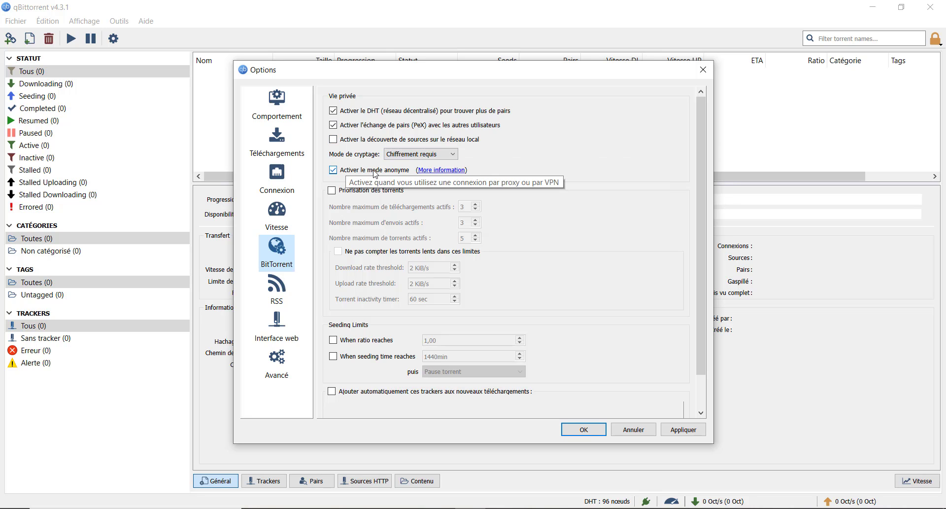
{"action": "left_click", "coordinate": [672, 430]}
{"action": "left_click", "coordinate": [595, 435]}
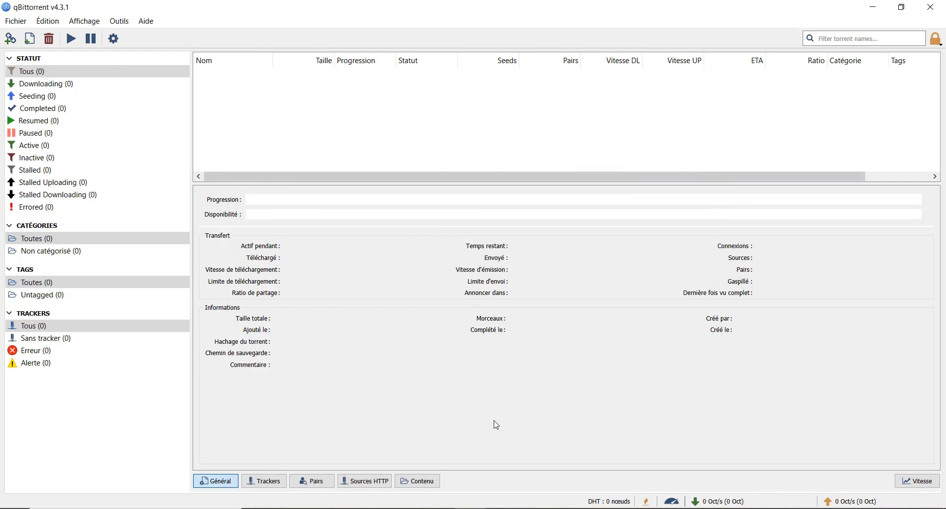
Step: Download the Ubuntu 20.10 Desktop (64-bit) torrent from the Ubuntu page in Chrome and start it in qBittorrent
{"action": "key", "text": "alt+Tab"}
{"action": "left_click", "coordinate": [253, 10]}
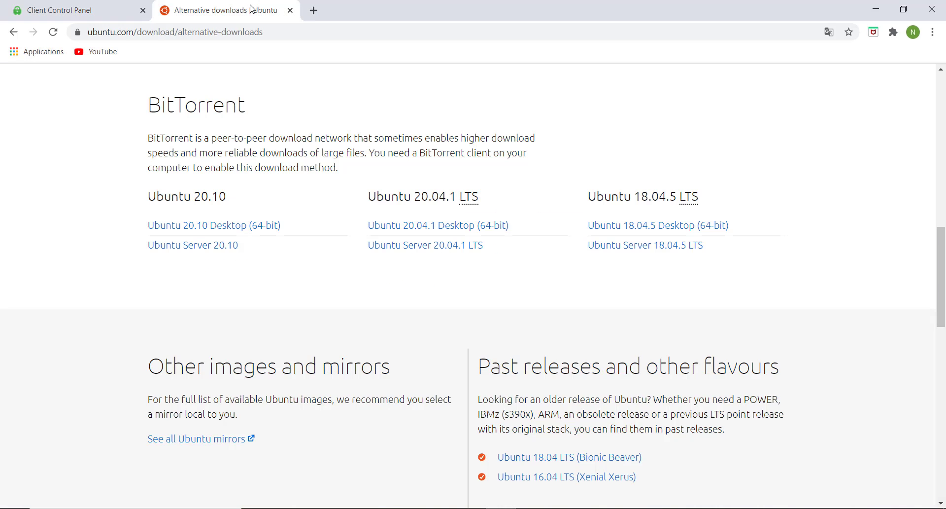
{"action": "left_click", "coordinate": [183, 231]}
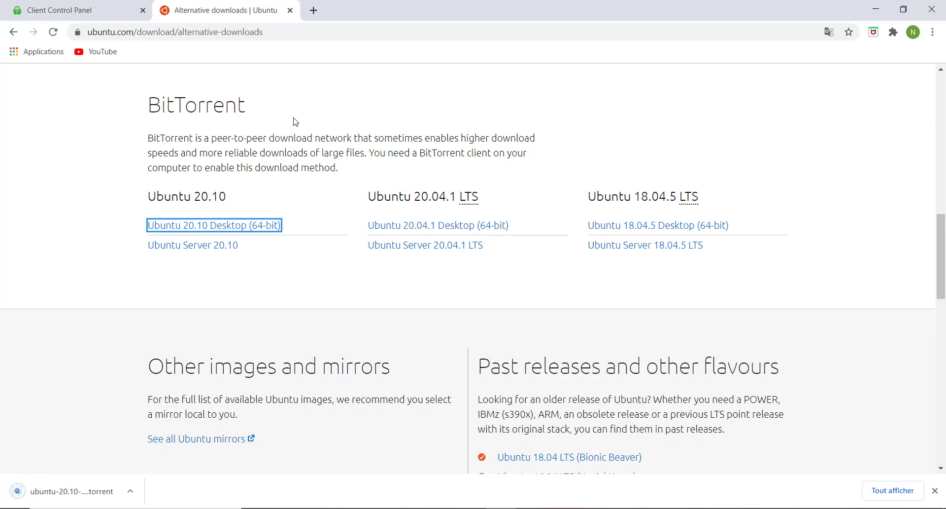
{"action": "left_click", "coordinate": [95, 496]}
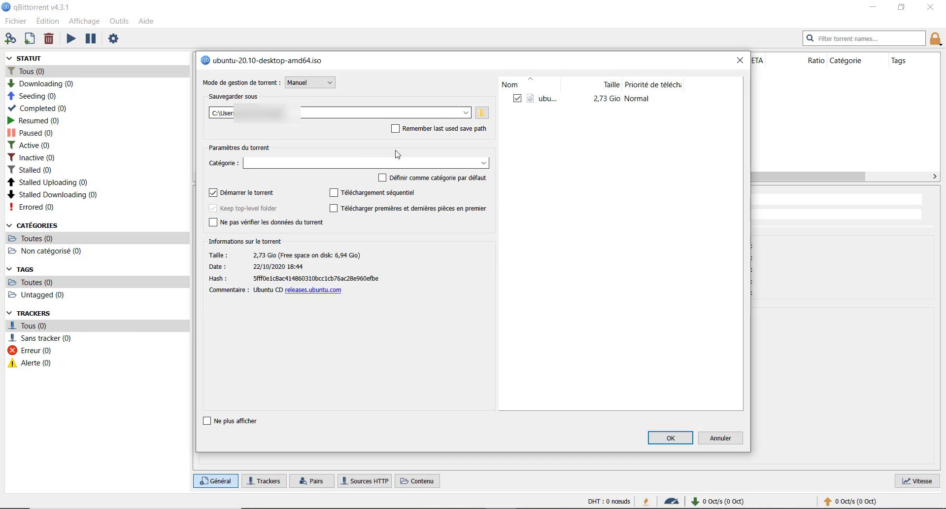
{"action": "left_click", "coordinate": [670, 445]}
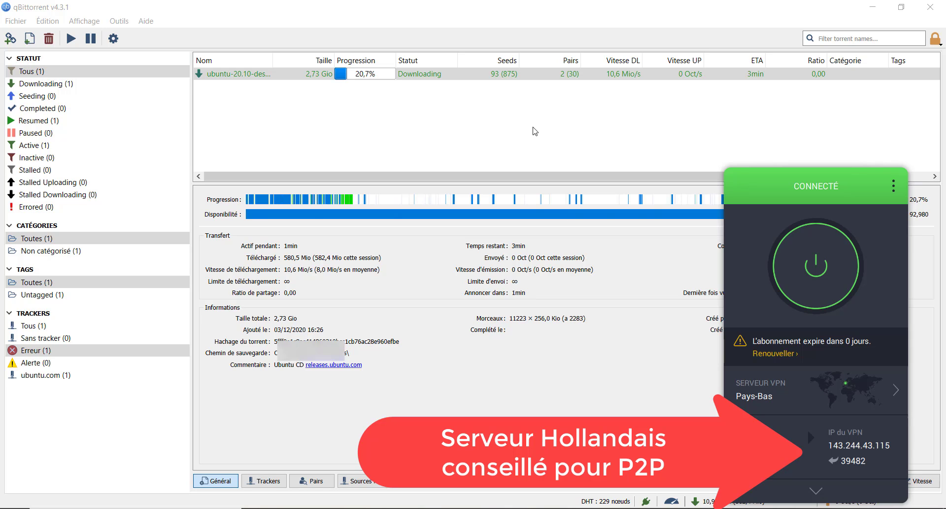
Step: Delete the Ubuntu 20.10 torrent from the transfer list together with its files on the hard disk
{"action": "right_click", "coordinate": [265, 75]}
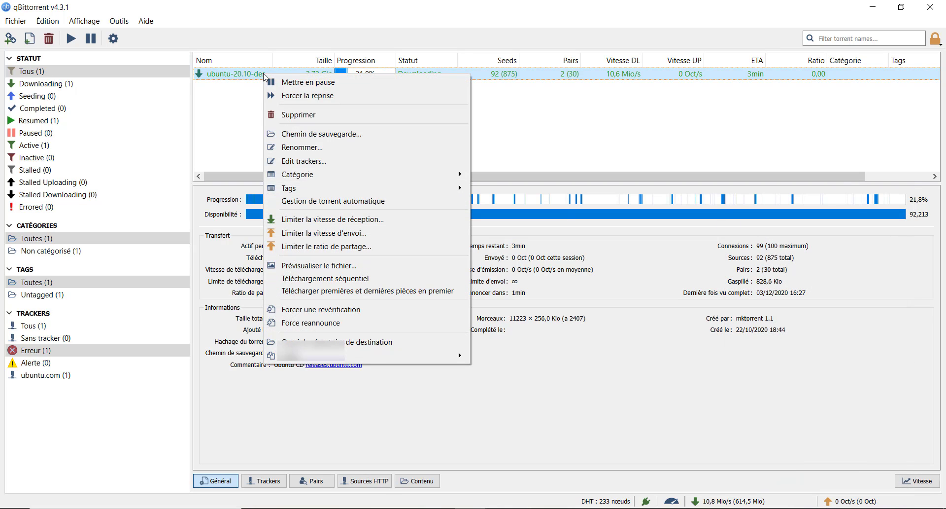
{"action": "left_click", "coordinate": [299, 114]}
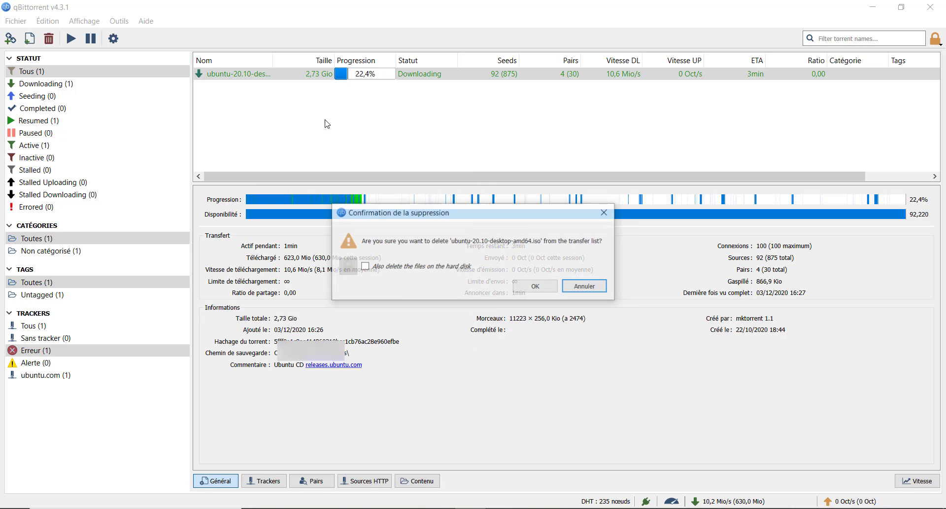
{"action": "left_click", "coordinate": [365, 267]}
{"action": "left_click", "coordinate": [534, 289]}
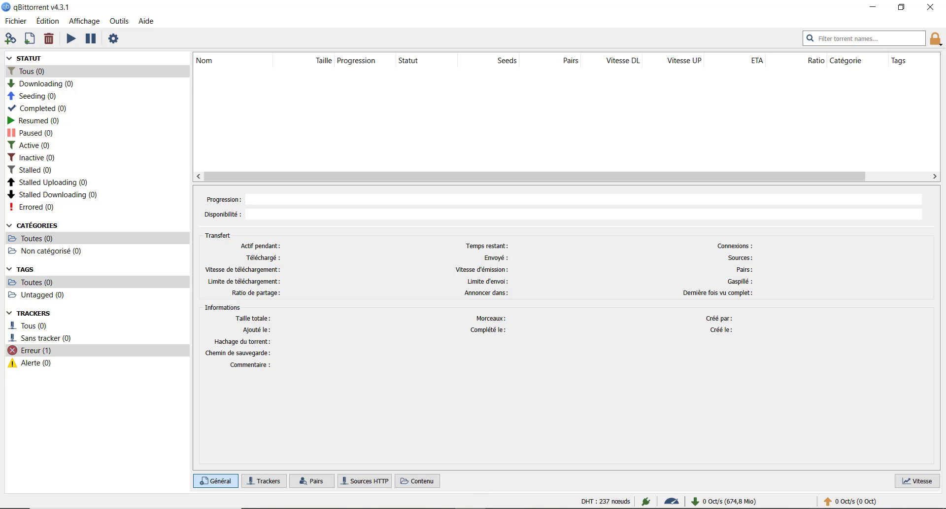
Step: Disable the port forwarding request in the Private Internet Access network preferences with the VPN disconnected, and reconnect to the Pays-Bas server
{"action": "left_click", "coordinate": [816, 508]}
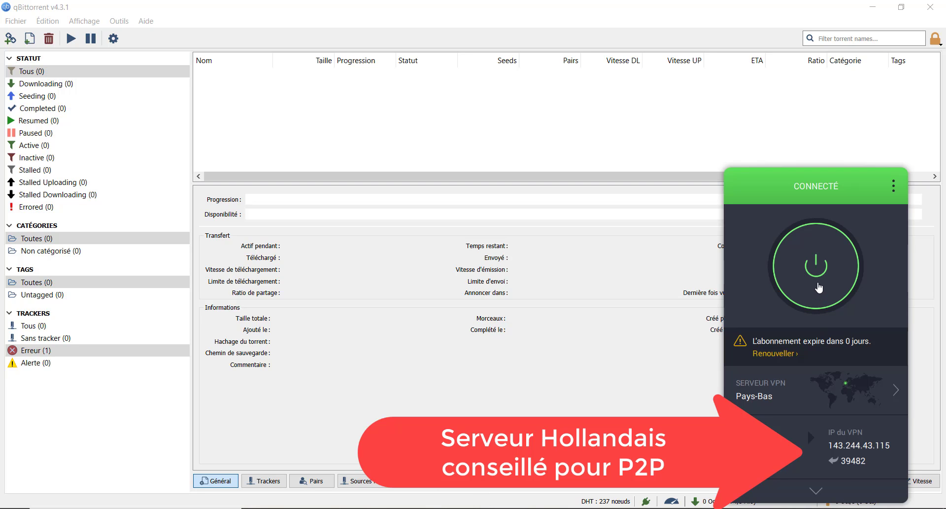
{"action": "left_click", "coordinate": [814, 273]}
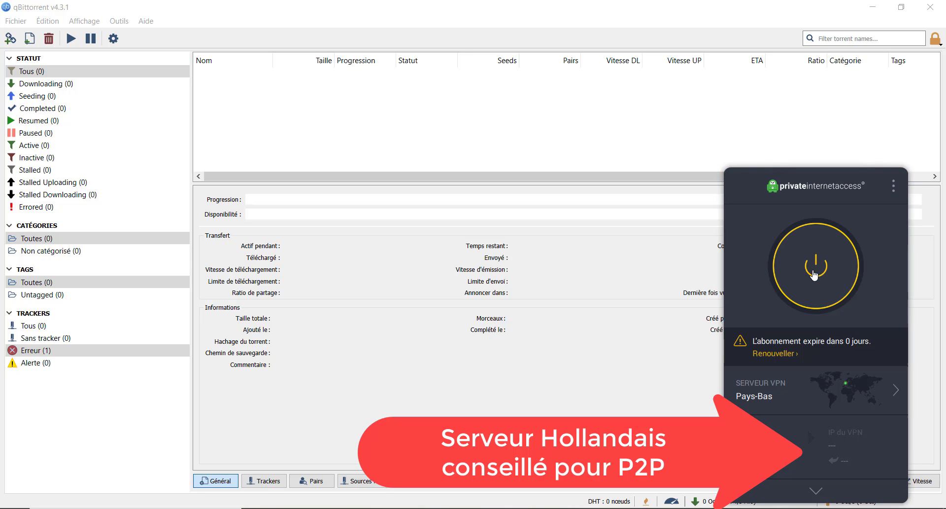
{"action": "left_click", "coordinate": [894, 190]}
{"action": "left_click", "coordinate": [849, 213]}
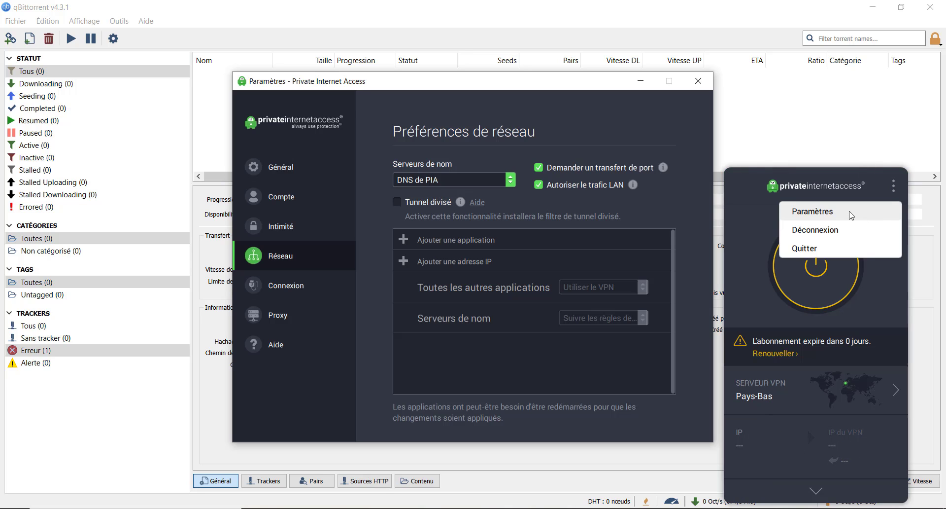
{"action": "left_click", "coordinate": [538, 167]}
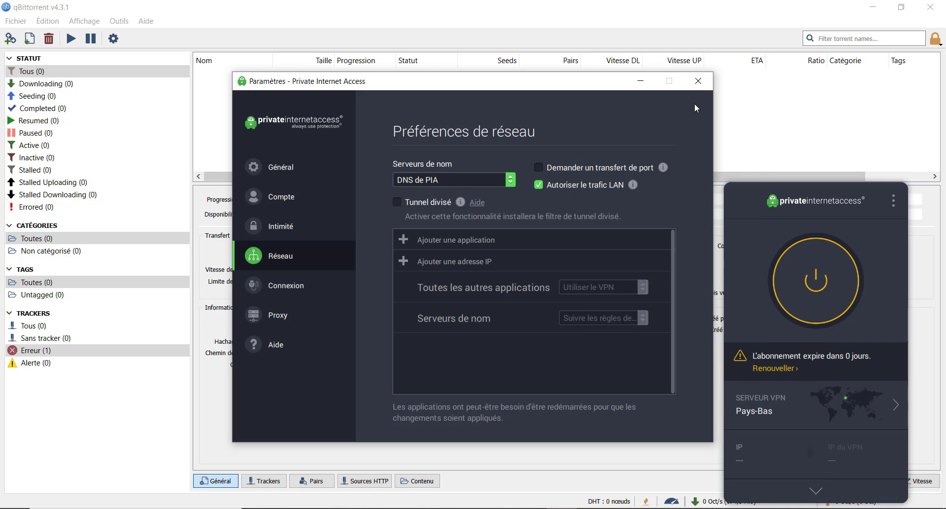
{"action": "left_click", "coordinate": [699, 84]}
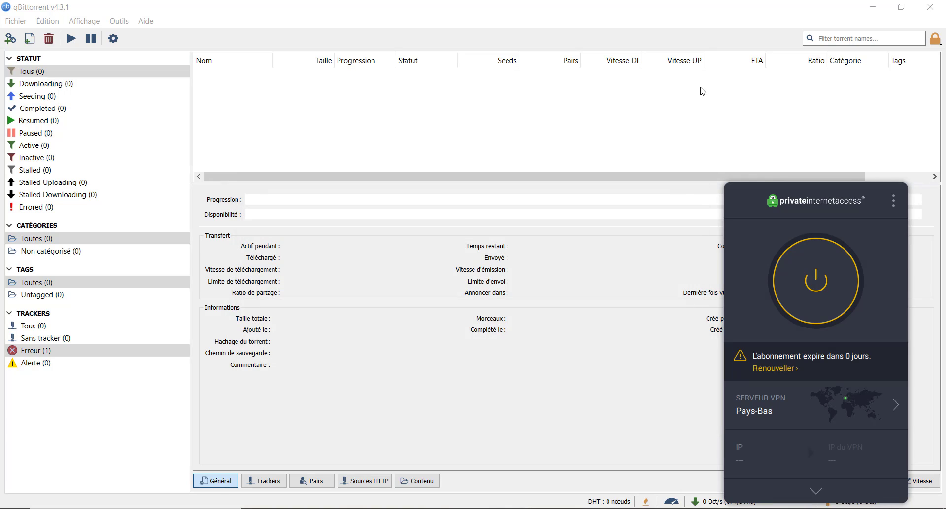
{"action": "left_click", "coordinate": [807, 283]}
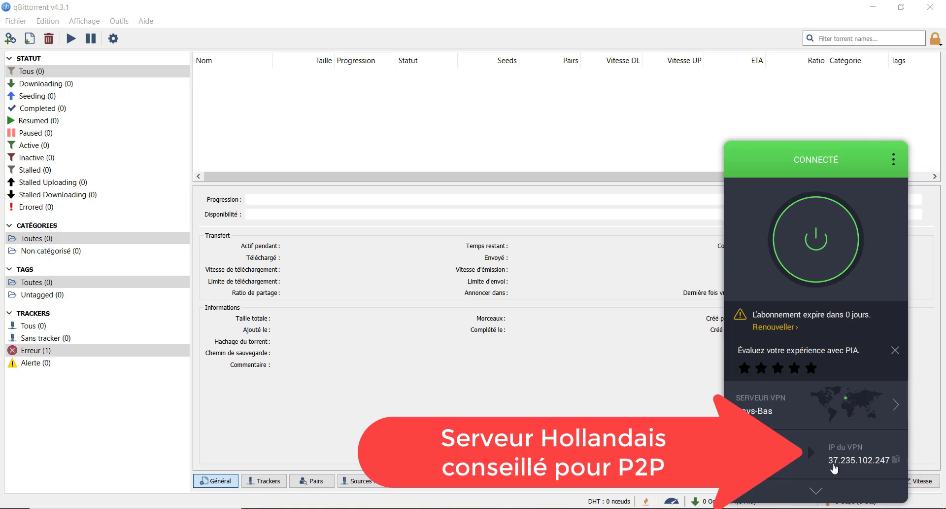
Step: Enable port forwarding through the router via UPnP / NAT-PMP in the qBittorrent connection options, then apply and close the options
{"action": "left_click", "coordinate": [118, 21]}
{"action": "left_click", "coordinate": [140, 69]}
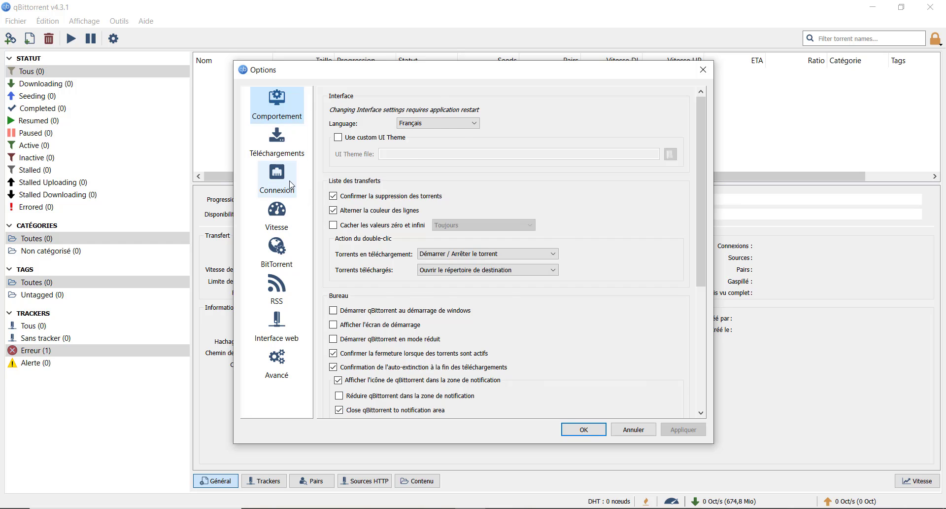
{"action": "left_click", "coordinate": [276, 182]}
{"action": "left_click", "coordinate": [333, 145]}
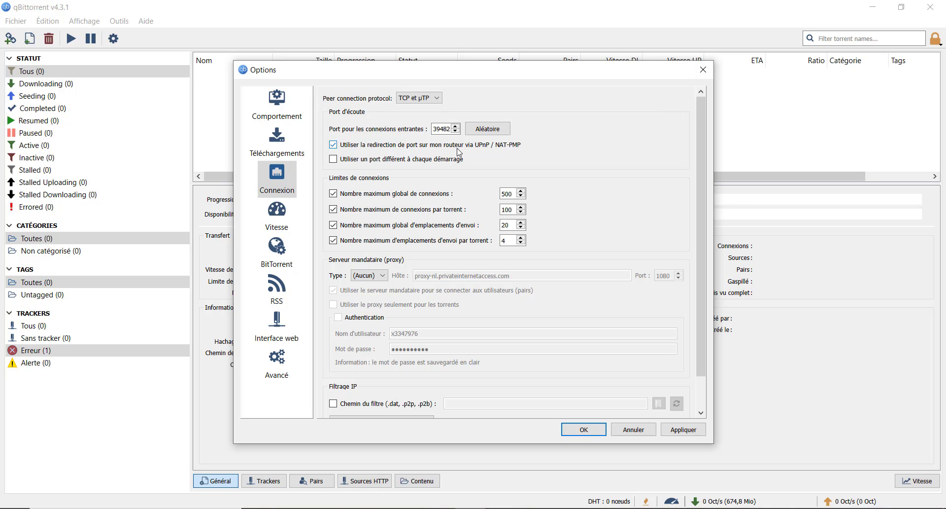
{"action": "left_click", "coordinate": [682, 429]}
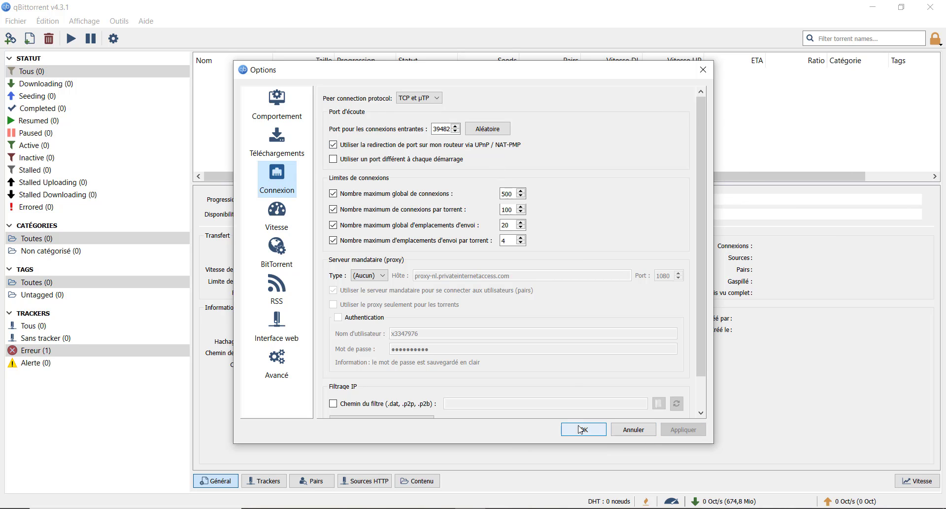
{"action": "left_click", "coordinate": [582, 430]}
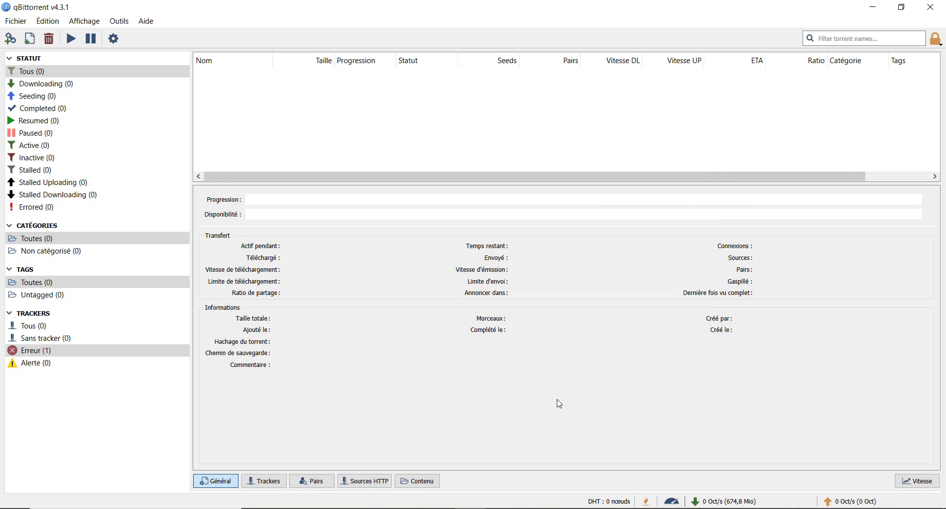
Step: Start the Ubuntu 20.10 desktop torrent again from Chrome as a download test and delete it from the qBittorrent transfer list
{"action": "left_click", "coordinate": [501, 508]}
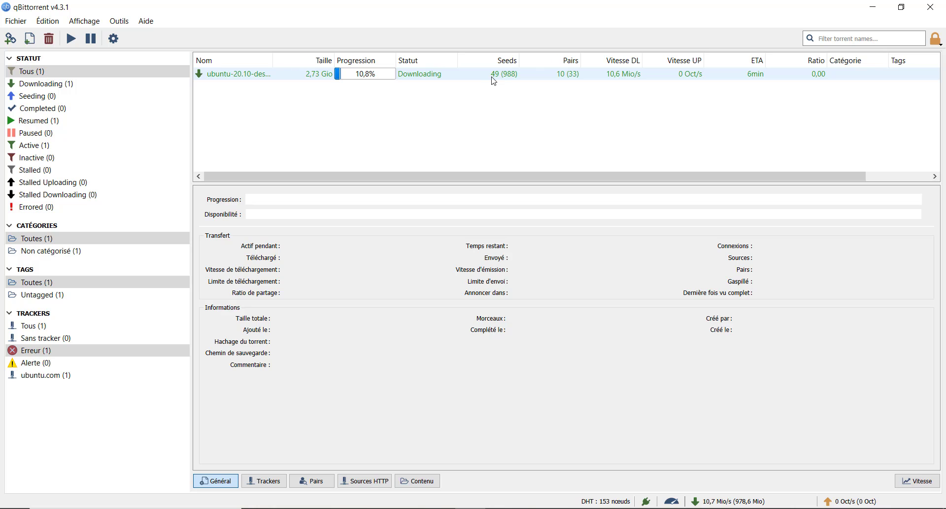
{"action": "left_click", "coordinate": [483, 75]}
{"action": "right_click", "coordinate": [482, 75]}
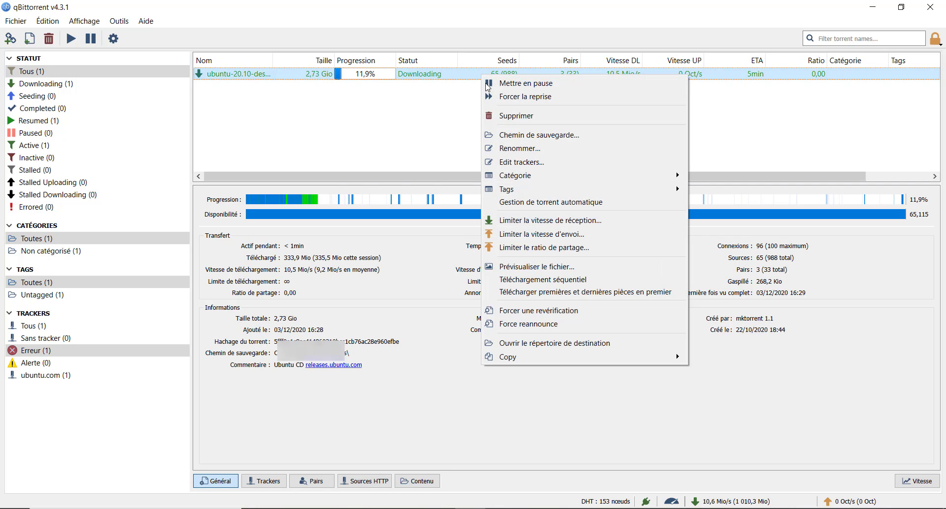
{"action": "left_click", "coordinate": [513, 116]}
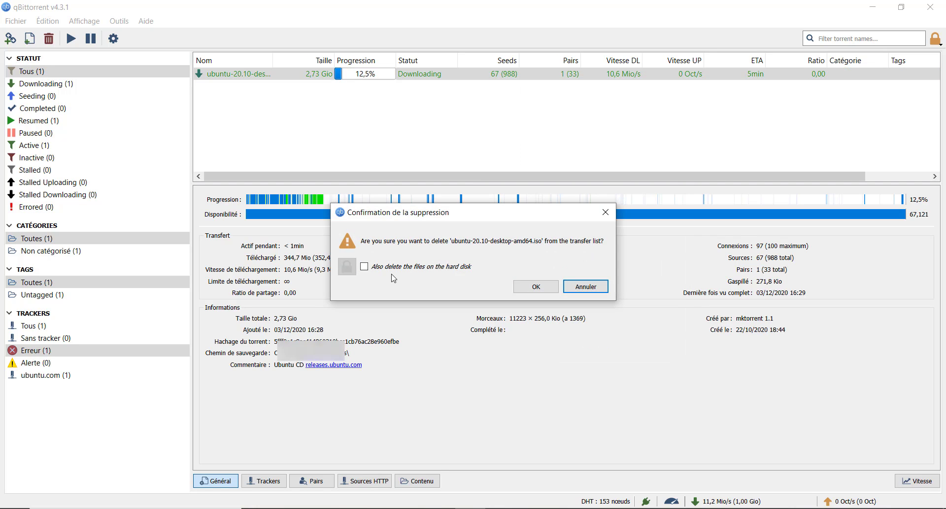
{"action": "left_click", "coordinate": [523, 287]}
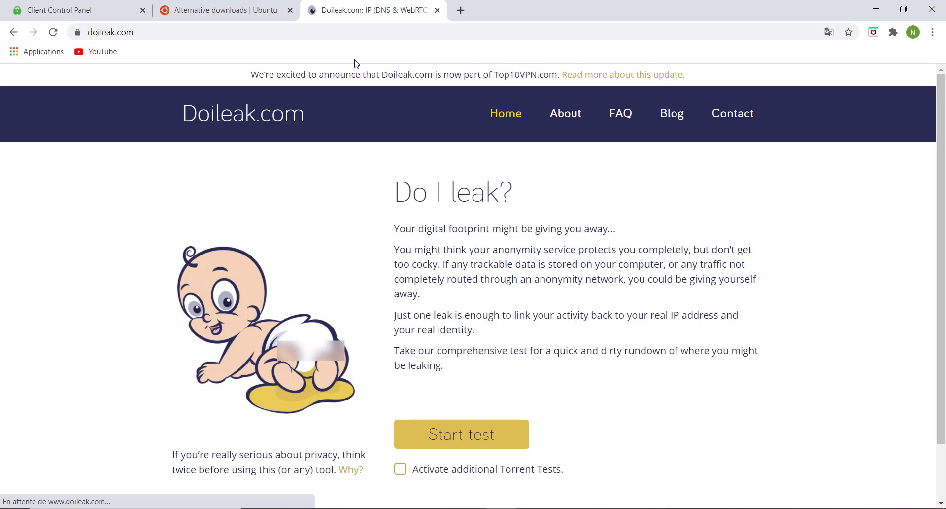
Step: Activate the additional torrent tests on doileak.com in Chrome and add the UDP magnet link's test torrent to qBittorrent
{"action": "scroll", "coordinate": [329, 227], "scroll_direction": "down", "scroll_amount": 1}
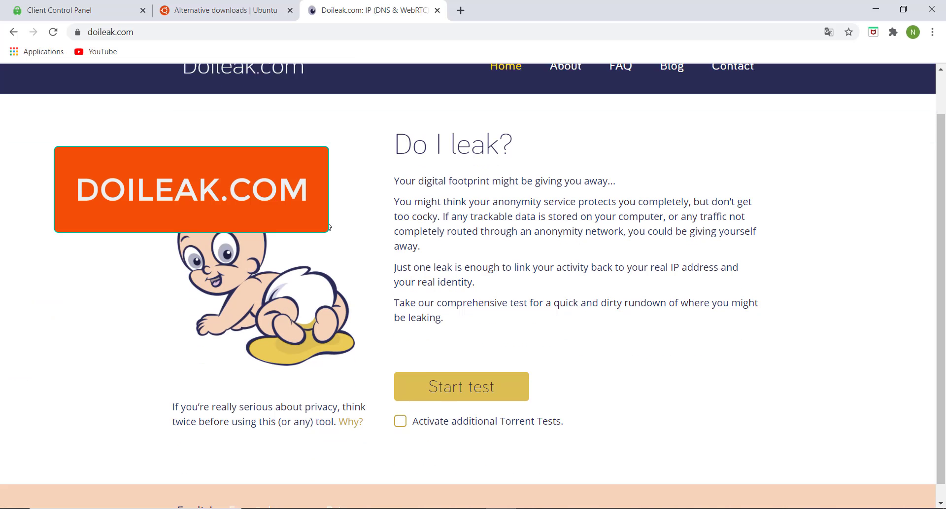
{"action": "left_click", "coordinate": [401, 403]}
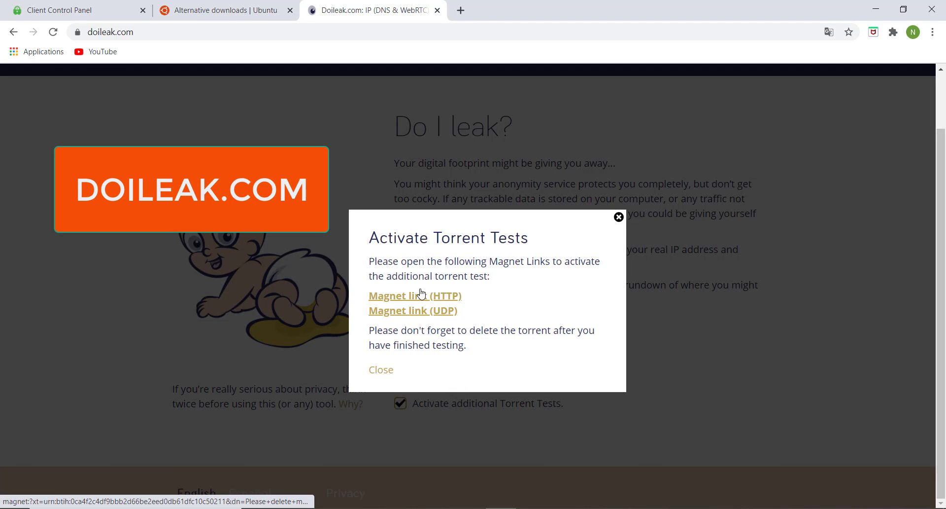
{"action": "left_click", "coordinate": [413, 314]}
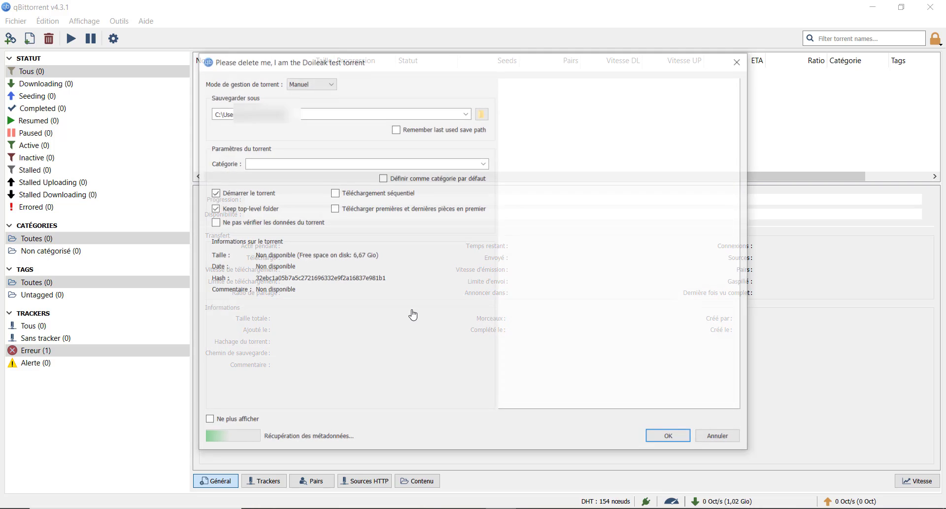
{"action": "left_click", "coordinate": [667, 436]}
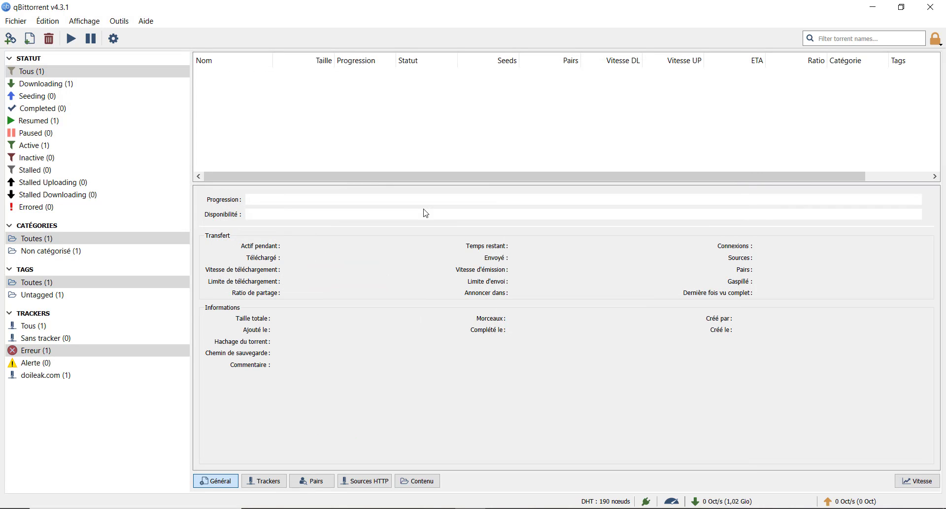
{"action": "left_click", "coordinate": [326, 75]}
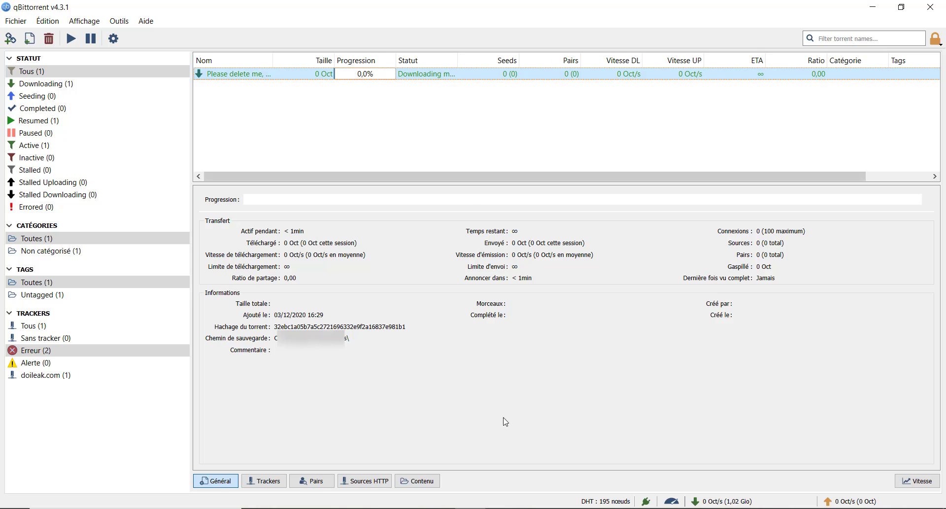
Step: Return to Doileak in Chrome, close the torrent test activation message and start the leak test
{"action": "left_click", "coordinate": [493, 508]}
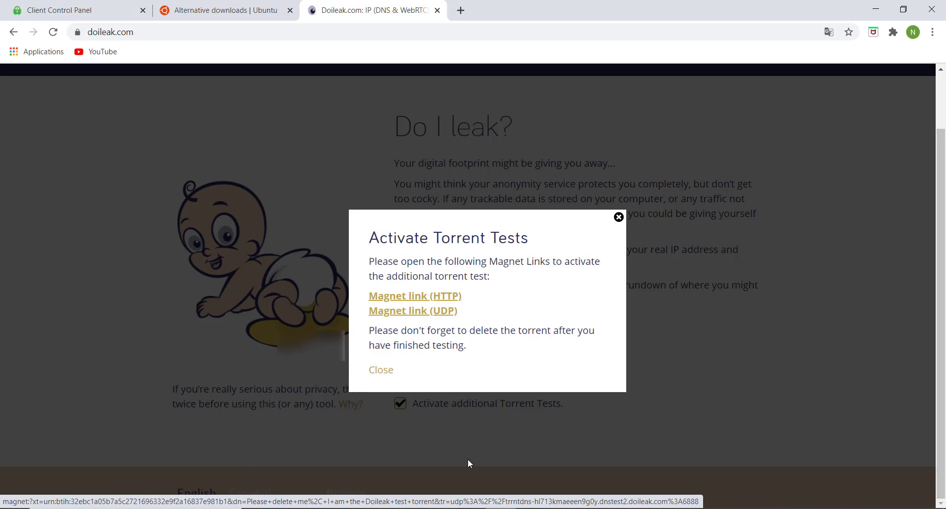
{"action": "left_click", "coordinate": [618, 218]}
{"action": "left_click", "coordinate": [468, 376]}
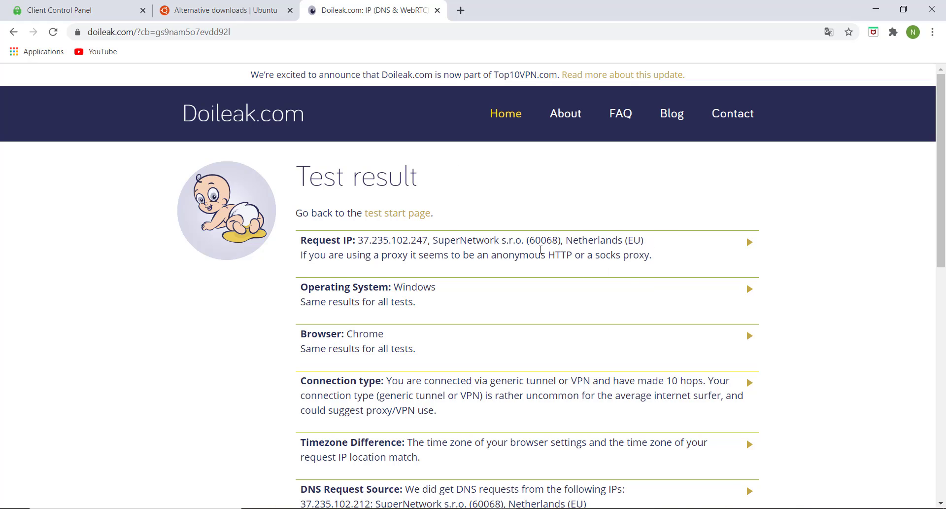
Step: Examine the DNS, SSL, WebRTC and torrent IP addresses in the Doileak results and compare them with the VPN IP in Private Internet Access
{"action": "scroll", "coordinate": [433, 236], "scroll_direction": "down", "scroll_amount": 1}
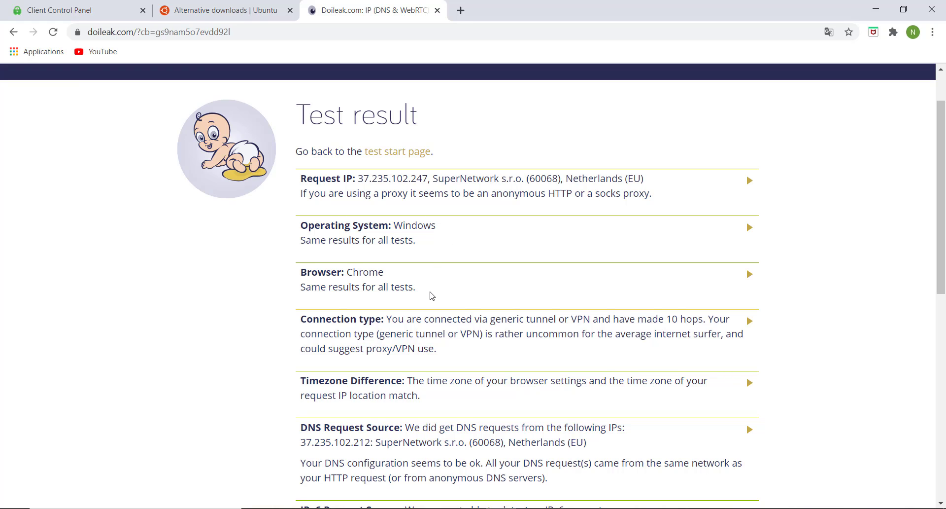
{"action": "scroll", "coordinate": [431, 295], "scroll_direction": "down", "scroll_amount": 2}
{"action": "left_click_drag", "start_coordinate": [319, 318], "coordinate": [393, 320]}
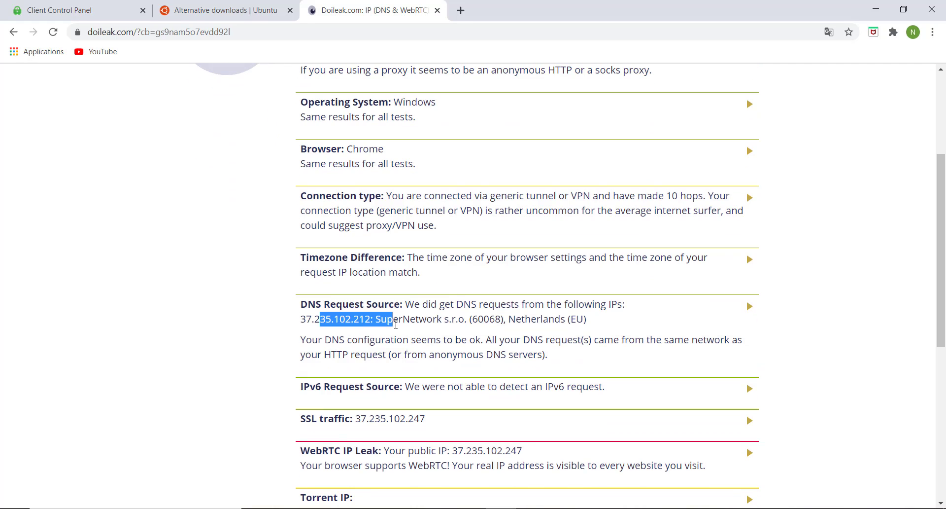
{"action": "scroll", "coordinate": [586, 273], "scroll_direction": "down", "scroll_amount": 2}
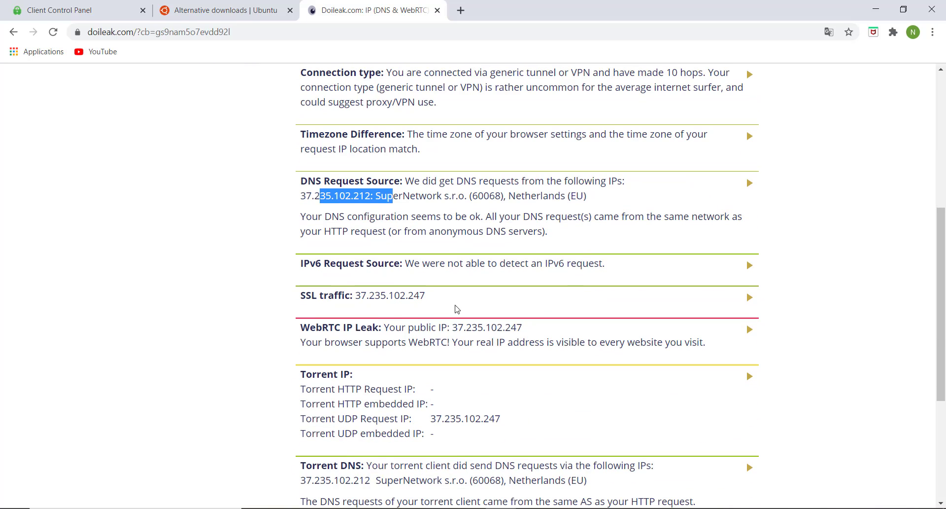
{"action": "left_click_drag", "start_coordinate": [356, 295], "coordinate": [530, 335]}
{"action": "scroll", "coordinate": [558, 274], "scroll_direction": "down", "scroll_amount": 1}
{"action": "scroll", "coordinate": [559, 274], "scroll_direction": "down", "scroll_amount": 3}
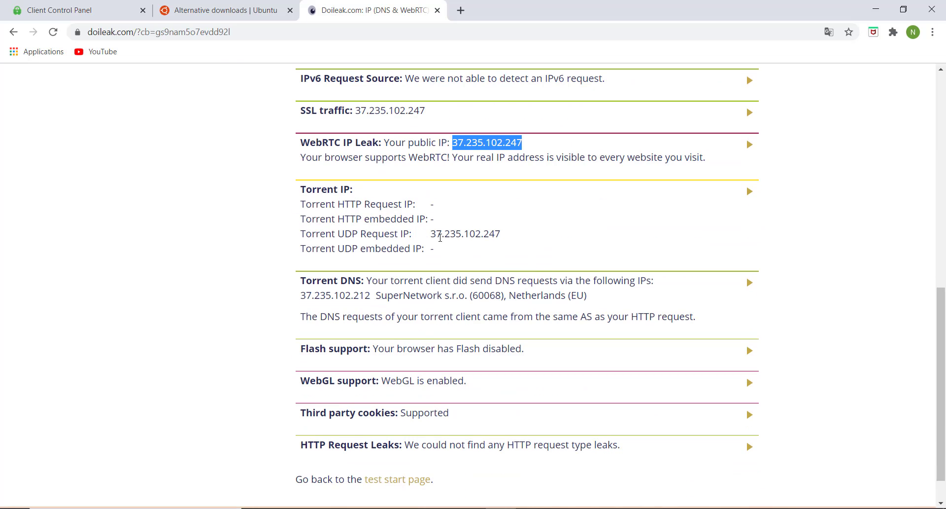
{"action": "left_click_drag", "start_coordinate": [431, 234], "coordinate": [546, 242]}
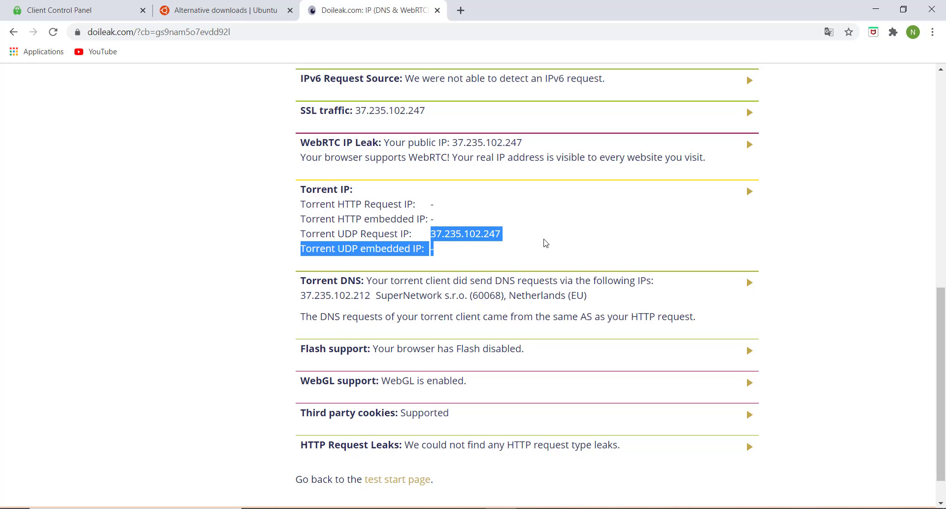
{"action": "left_click_drag", "start_coordinate": [287, 302], "coordinate": [425, 311]}
{"action": "scroll", "coordinate": [491, 265], "scroll_direction": "down", "scroll_amount": 1}
{"action": "scroll", "coordinate": [491, 265], "scroll_direction": "up", "scroll_amount": 10}
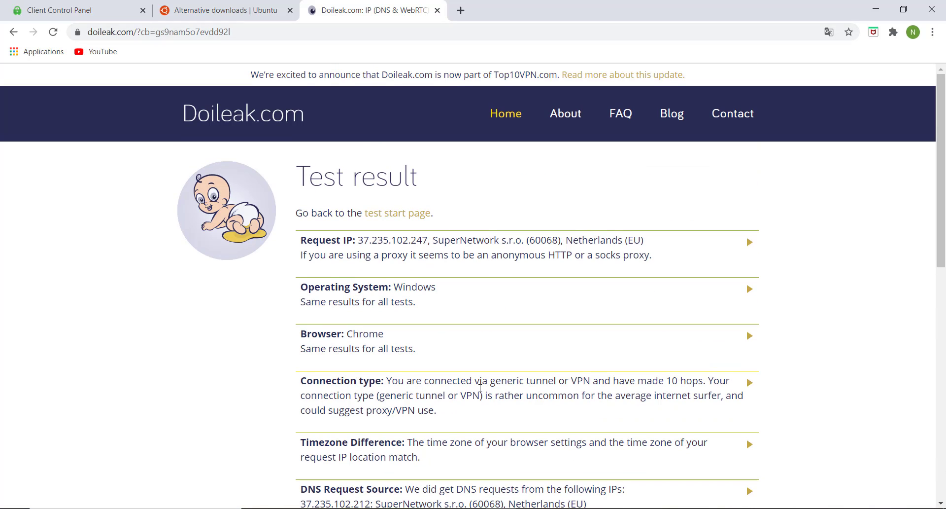
{"action": "left_click", "coordinate": [818, 508]}
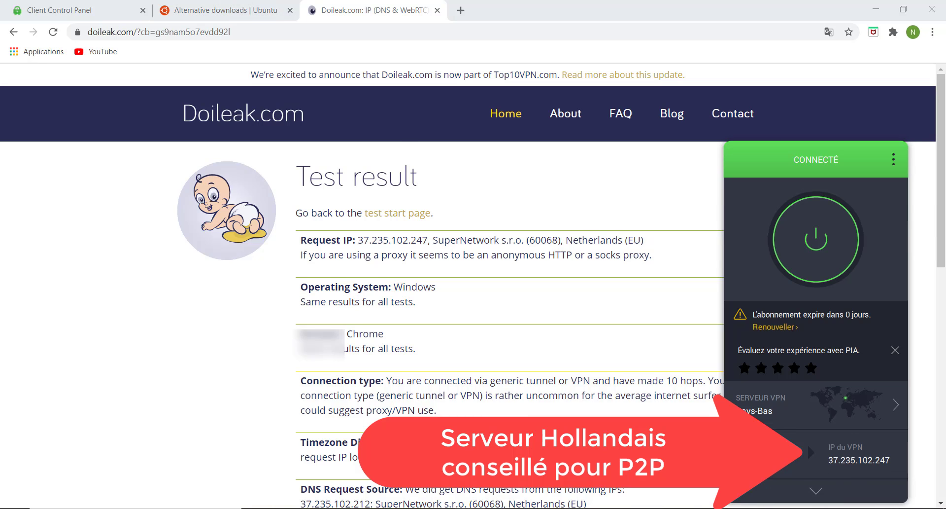
Step: Check the test torrent in qBittorrent, then open the Private Internet Access settings from Chrome's Client Control Panel page and view the privacy preferences
{"action": "left_click", "coordinate": [470, 508]}
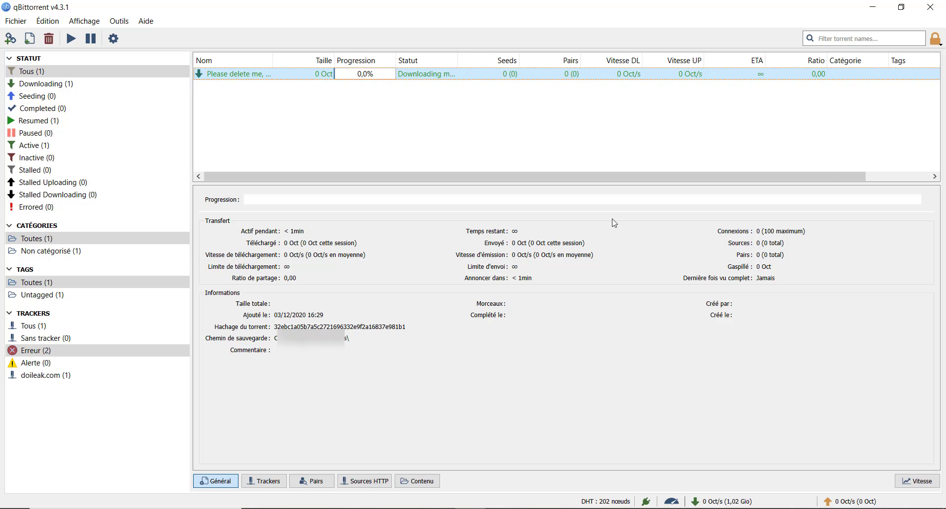
{"action": "left_click", "coordinate": [501, 508]}
{"action": "left_click", "coordinate": [122, 18]}
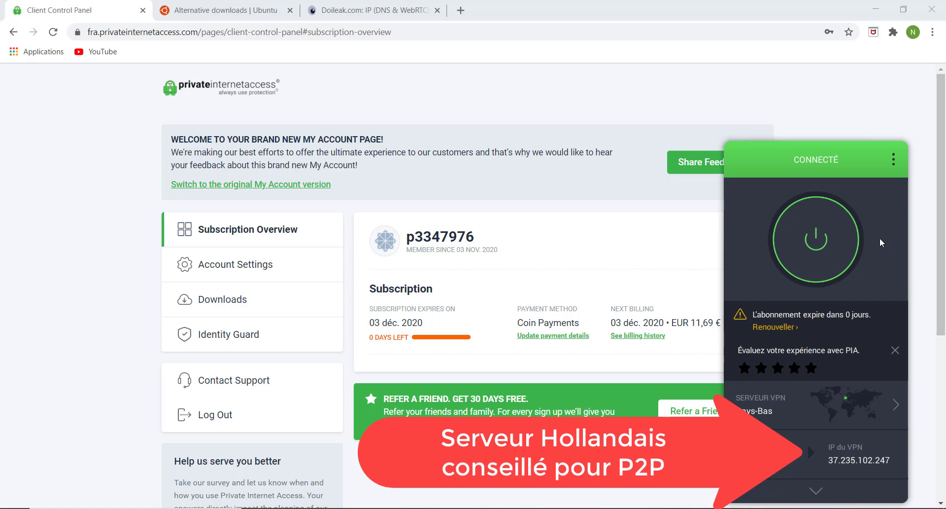
{"action": "left_click", "coordinate": [893, 160]}
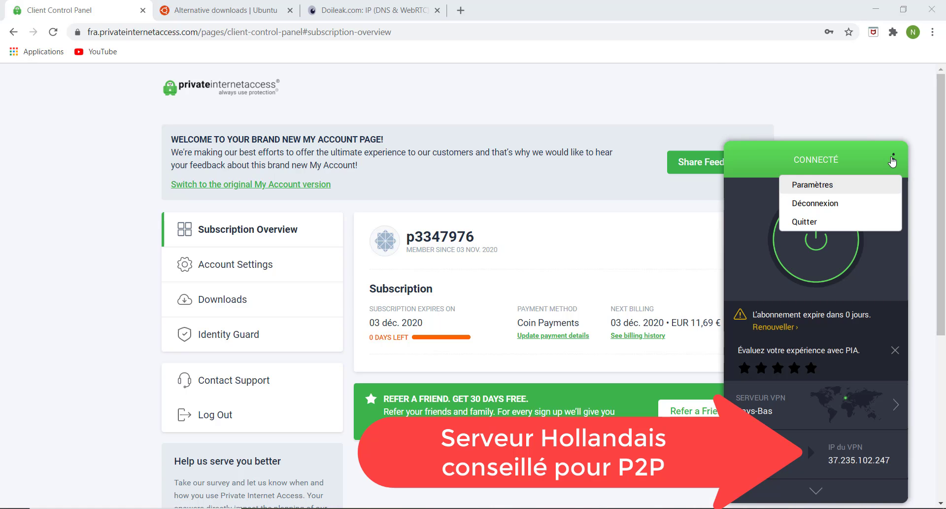
{"action": "left_click", "coordinate": [827, 183]}
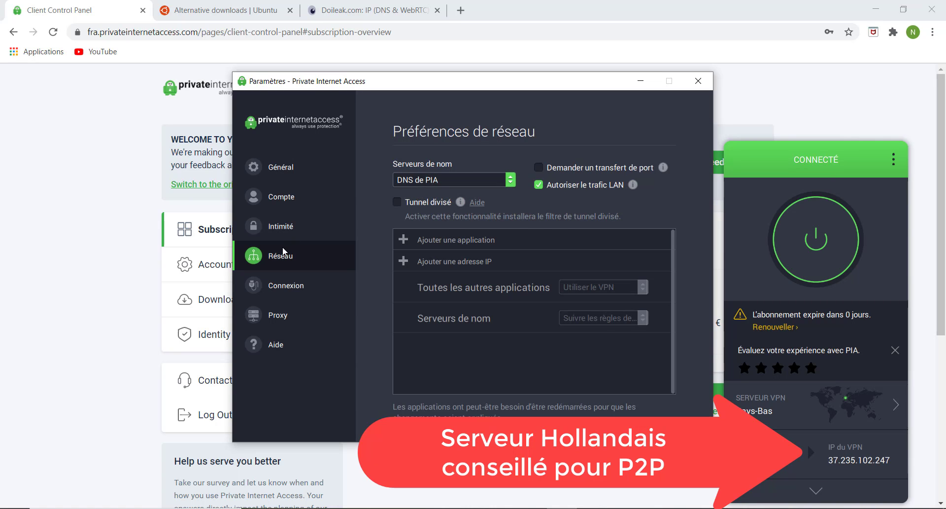
{"action": "left_click", "coordinate": [274, 228]}
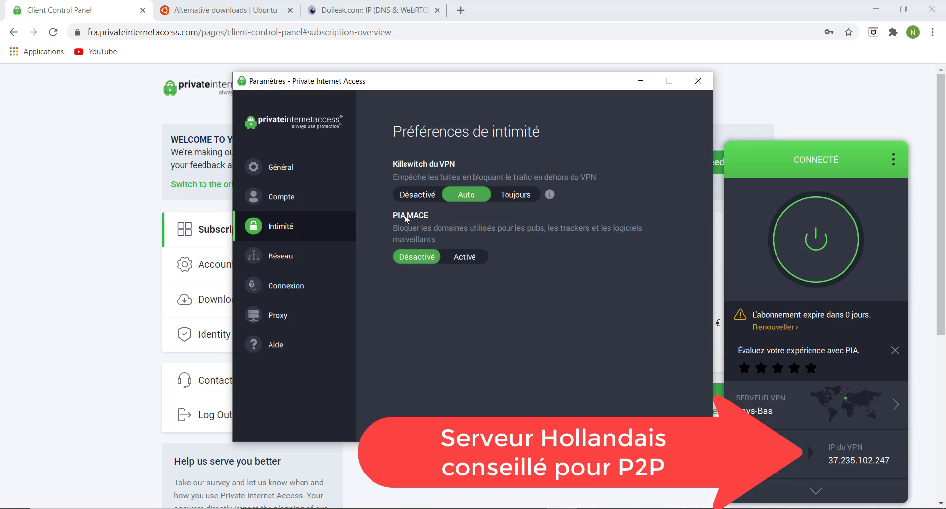